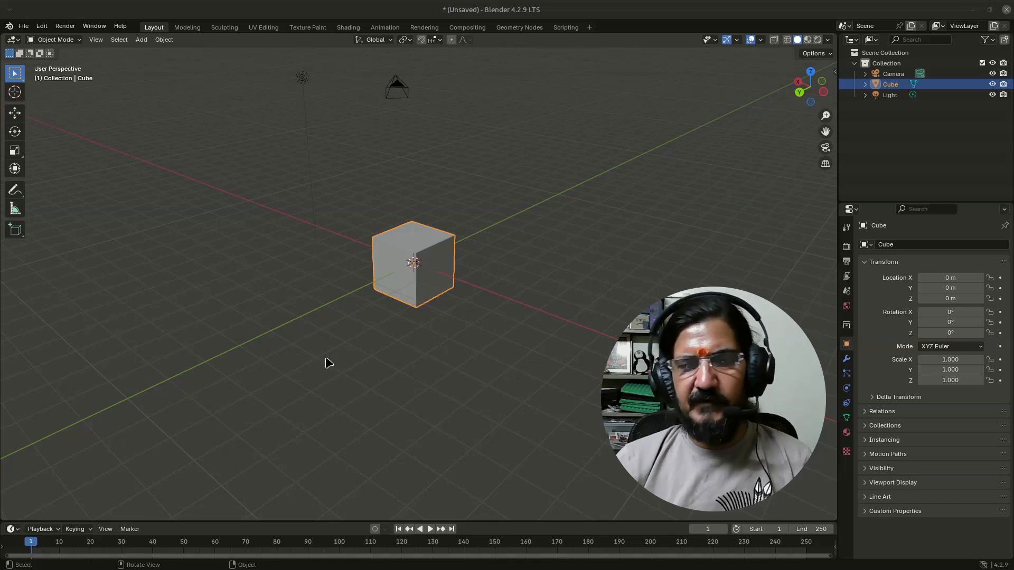
{"action": "scroll", "coordinate": [457, 303], "scroll_direction": "up", "scroll_amount": 1}
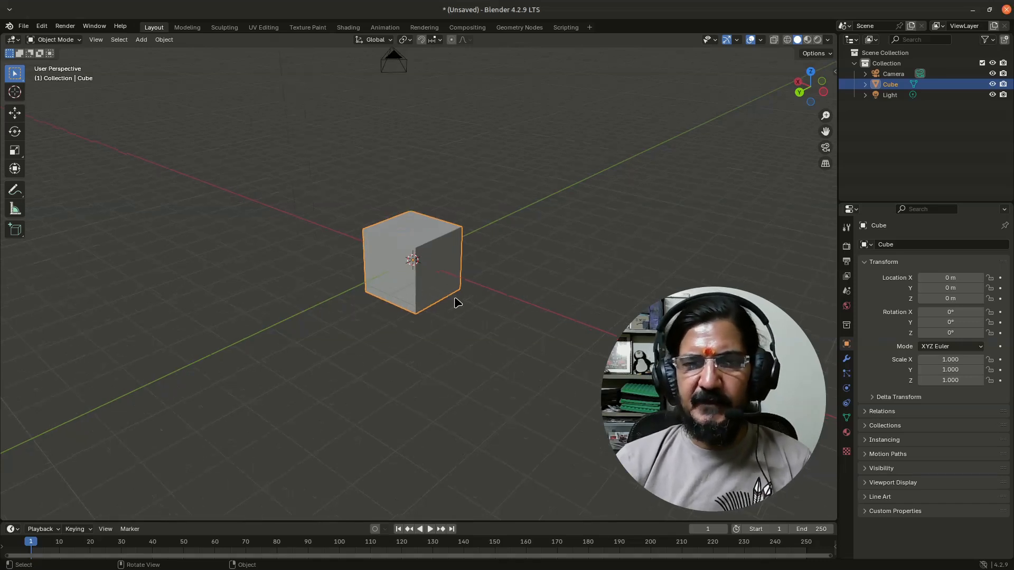
{"action": "scroll", "coordinate": [458, 304], "scroll_direction": "down", "scroll_amount": 1}
{"action": "scroll", "coordinate": [458, 306], "scroll_direction": "up", "scroll_amount": 1}
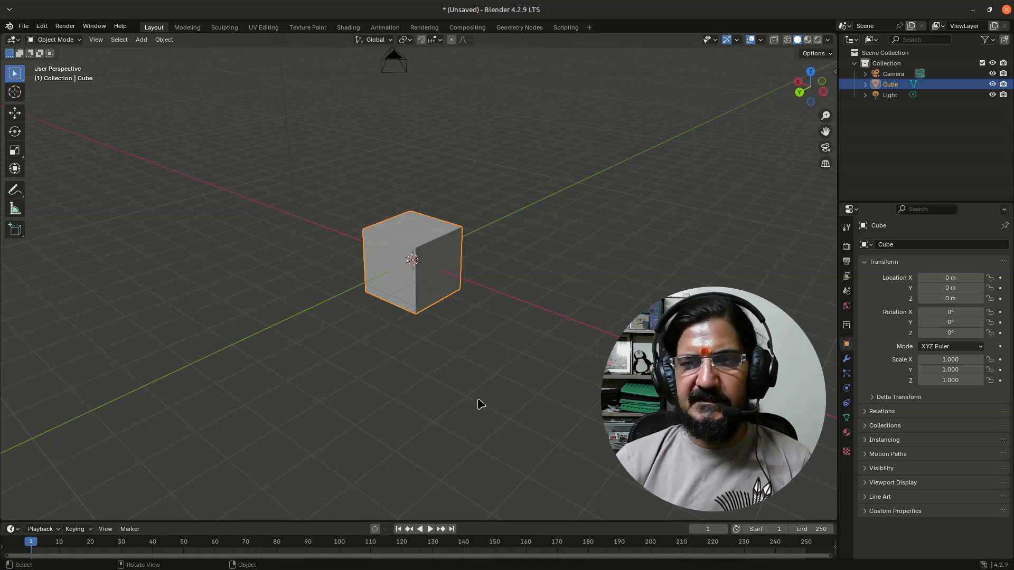
{"action": "scroll", "coordinate": [473, 343], "scroll_direction": "down", "scroll_amount": 1}
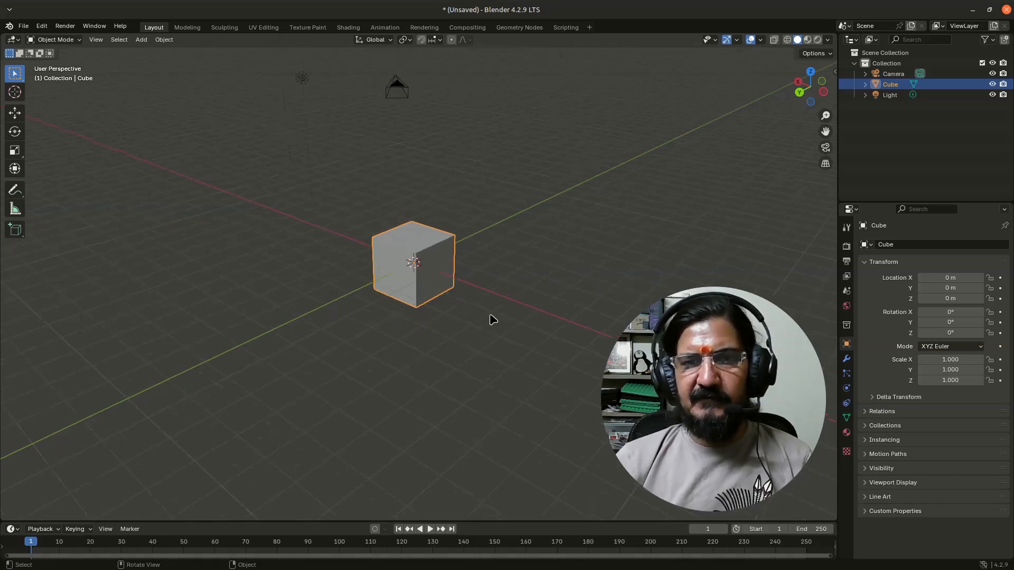
{"action": "middle_click_drag", "start_coordinate": [499, 296], "coordinate": [464, 330], "text": "shift"}
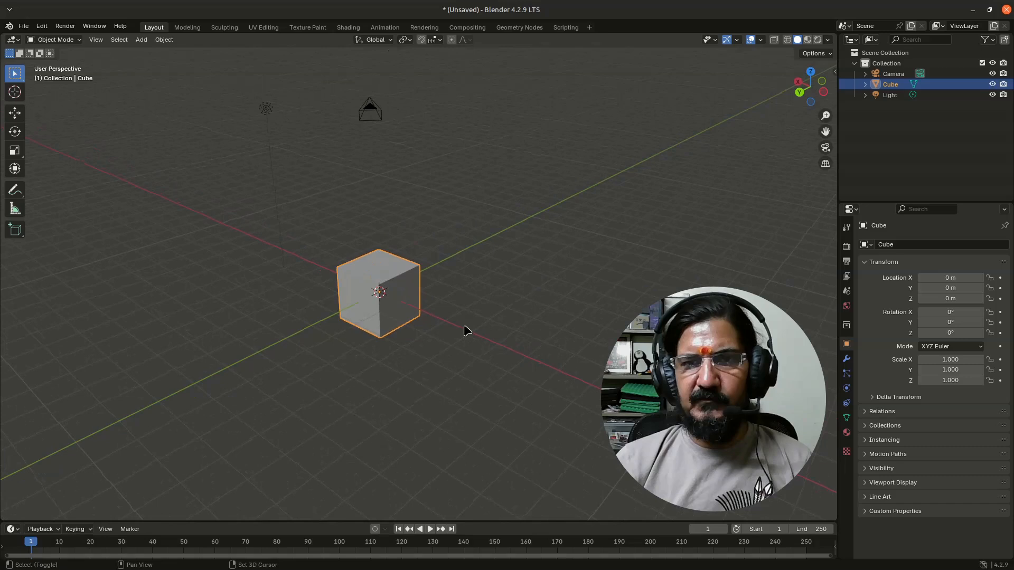
{"action": "scroll", "coordinate": [438, 347], "scroll_direction": "down", "scroll_amount": 1}
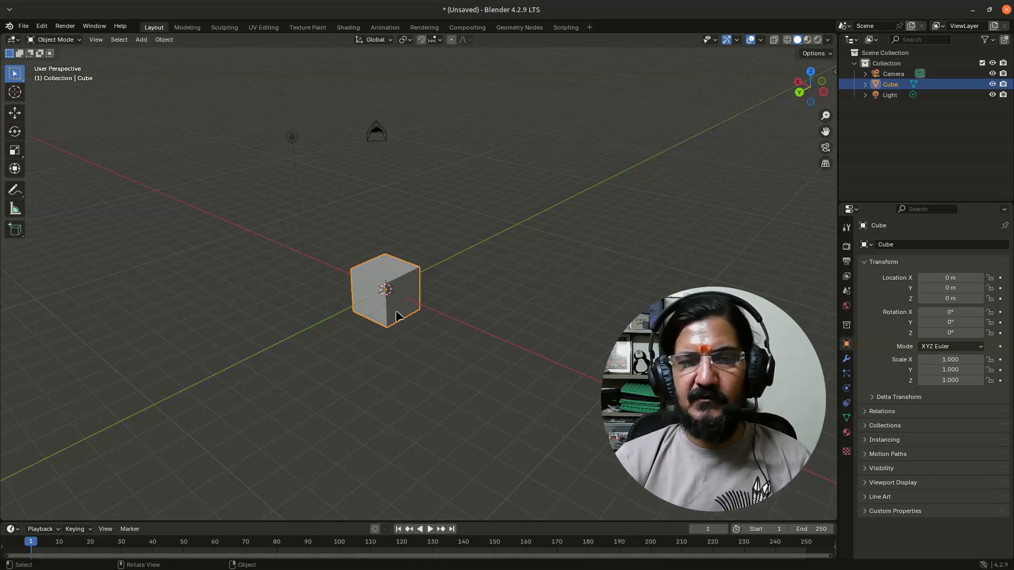
Duplicate the cube and place the copy at about X -1.58 m, Y -1.06 m, Z -1.07 m.
{"action": "middle_click_drag", "start_coordinate": [457, 333], "coordinate": [403, 299]}
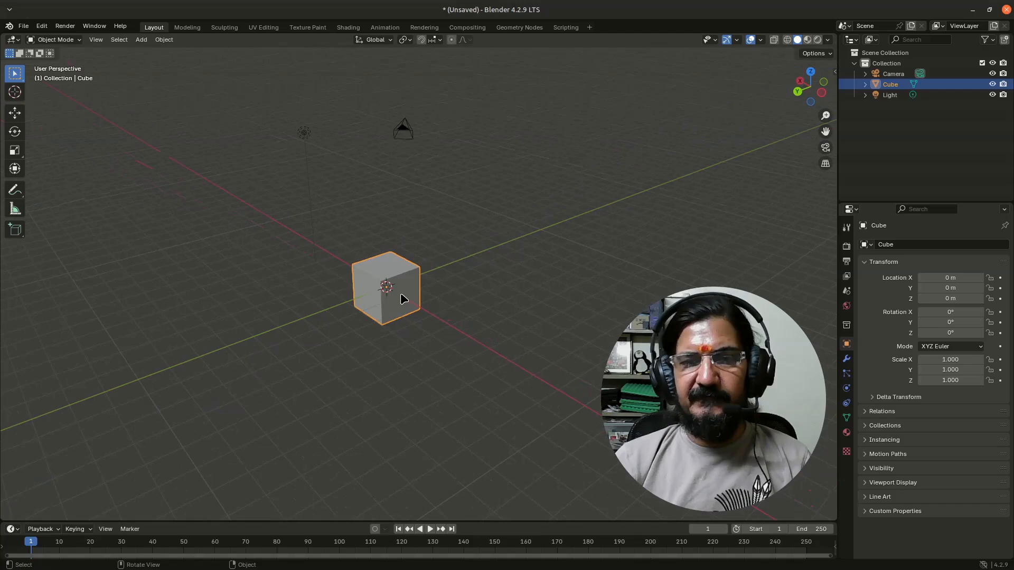
{"action": "key", "text": "shift+d"}
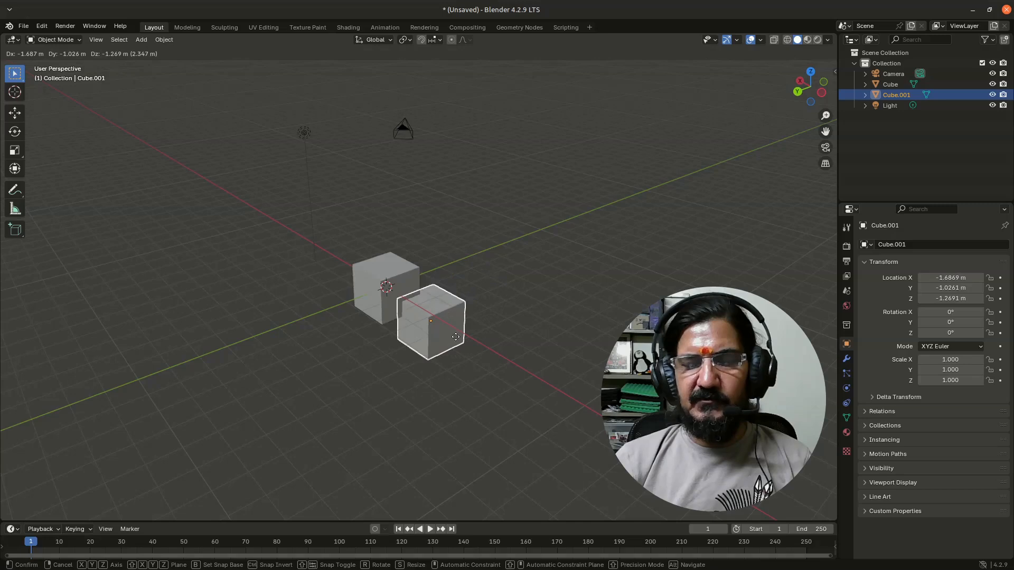
{"action": "left_click", "coordinate": [451, 334]}
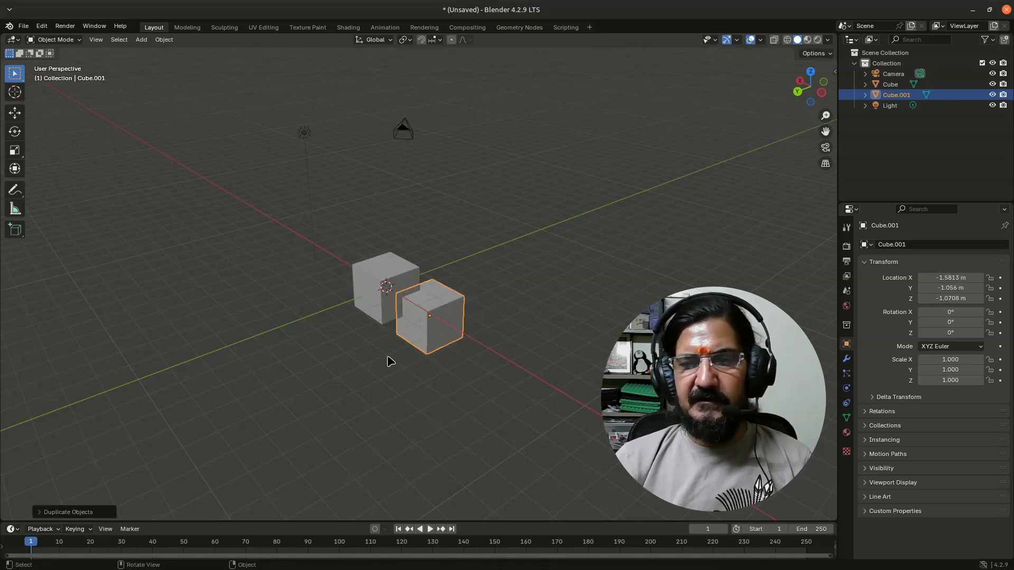
Delete the duplicated cube, keeping only the original one at the world origin.
{"action": "middle_click_drag", "start_coordinate": [360, 374], "coordinate": [476, 322]}
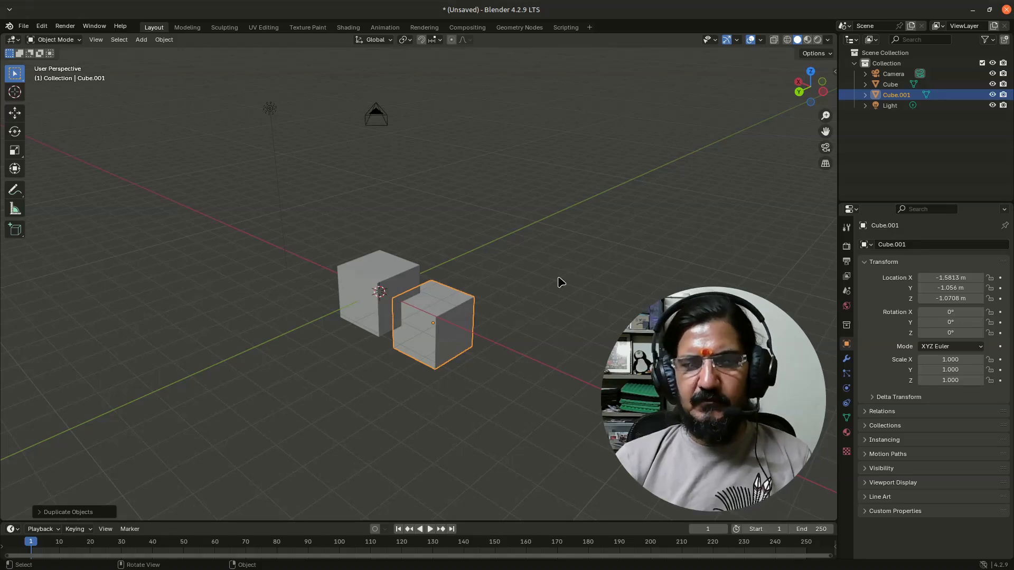
{"action": "key", "text": "x"}
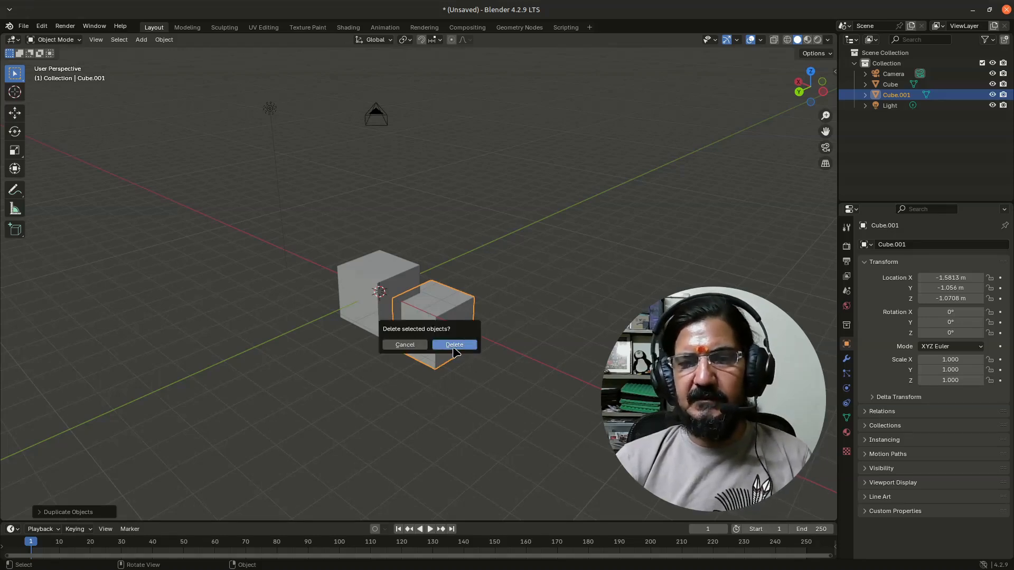
{"action": "left_click", "coordinate": [454, 345]}
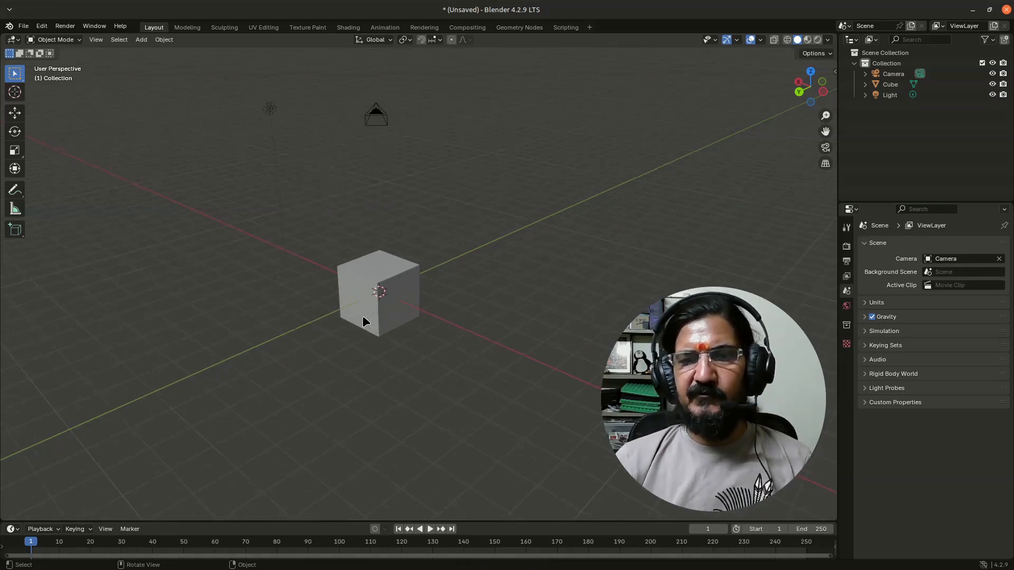
Examine the cube from several angles and distances in the perspective view.
{"action": "middle_click_drag", "start_coordinate": [374, 376], "coordinate": [399, 376]}
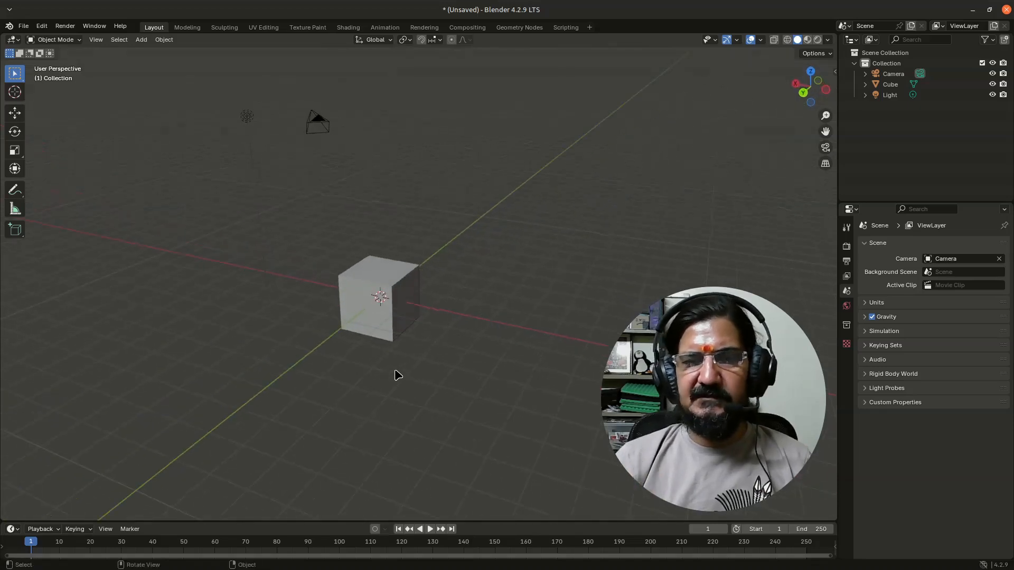
{"action": "scroll", "coordinate": [396, 373], "scroll_direction": "up", "scroll_amount": 1}
{"action": "scroll", "coordinate": [373, 399], "scroll_direction": "down", "scroll_amount": 1}
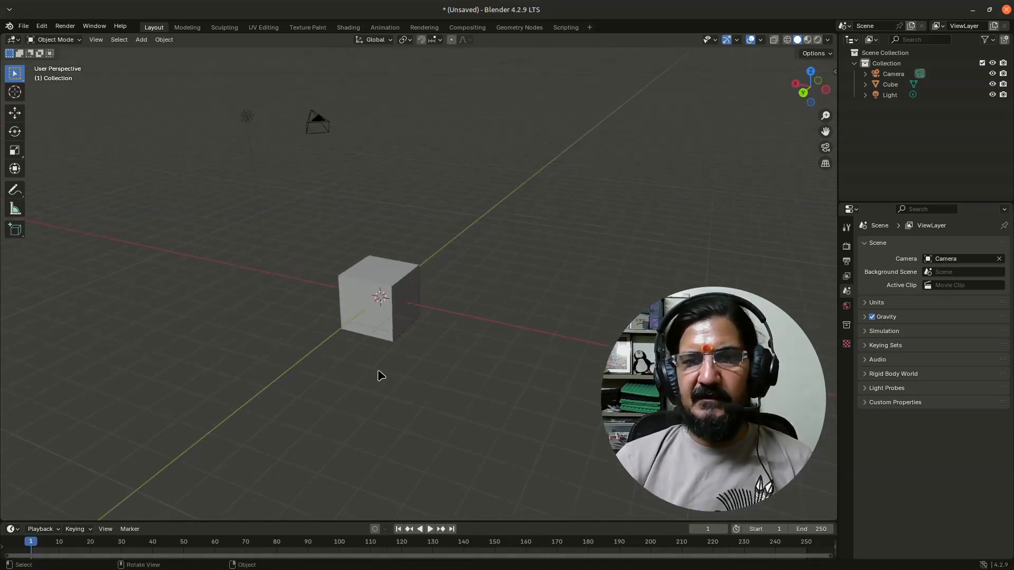
{"action": "scroll", "coordinate": [417, 357], "scroll_direction": "down", "scroll_amount": 1}
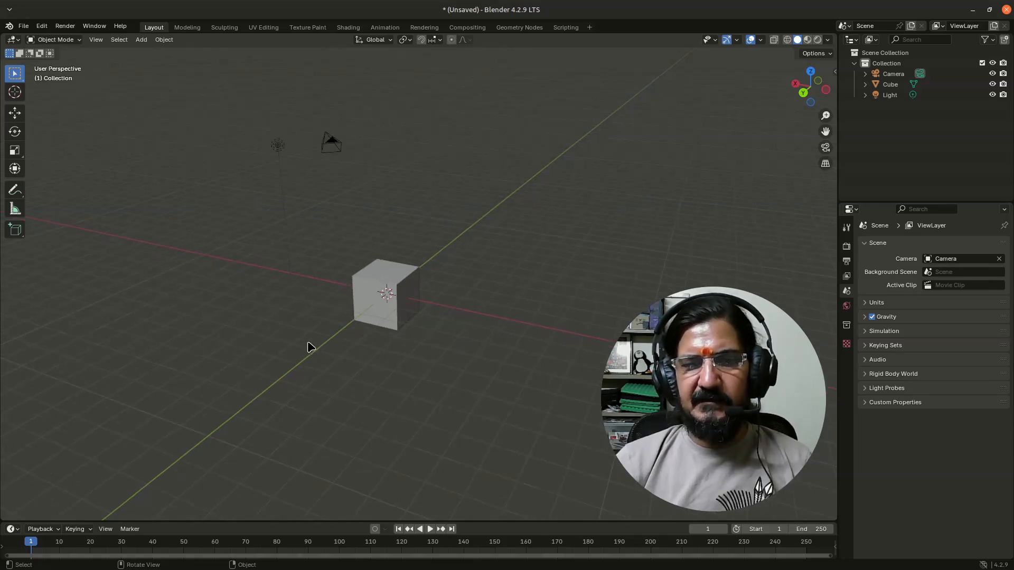
{"action": "mouse_move", "coordinate": [355, 380]}
{"action": "middle_mouse_down"}
{"action": "mouse_move", "coordinate": [430, 382]}
{"action": "mouse_move", "coordinate": [357, 381]}
{"action": "mouse_move", "coordinate": [367, 374]}
{"action": "middle_mouse_up"}
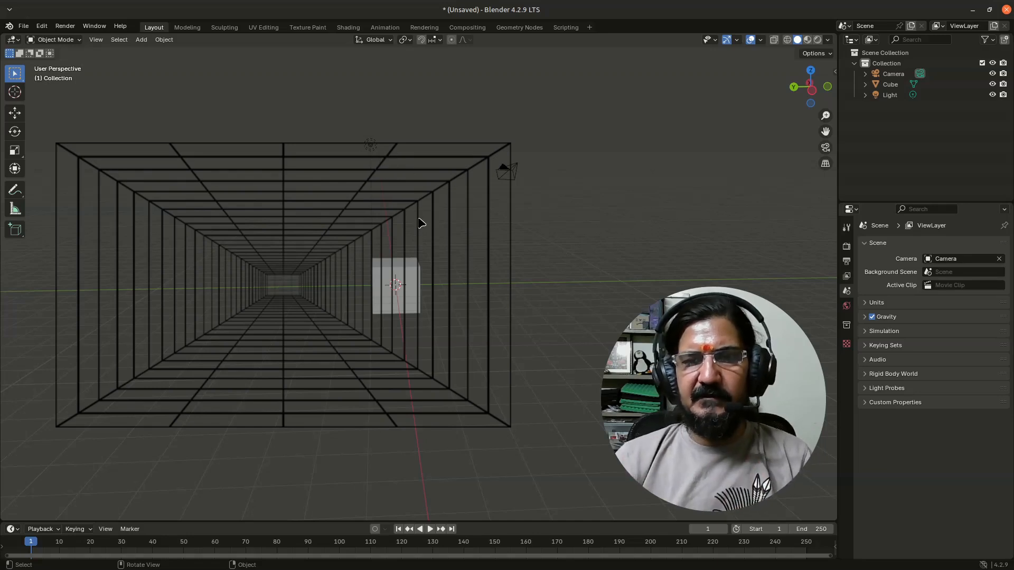
{"action": "scroll", "coordinate": [413, 320], "scroll_direction": "up", "scroll_amount": 1}
{"action": "middle_click_drag", "start_coordinate": [413, 319], "coordinate": [394, 285]}
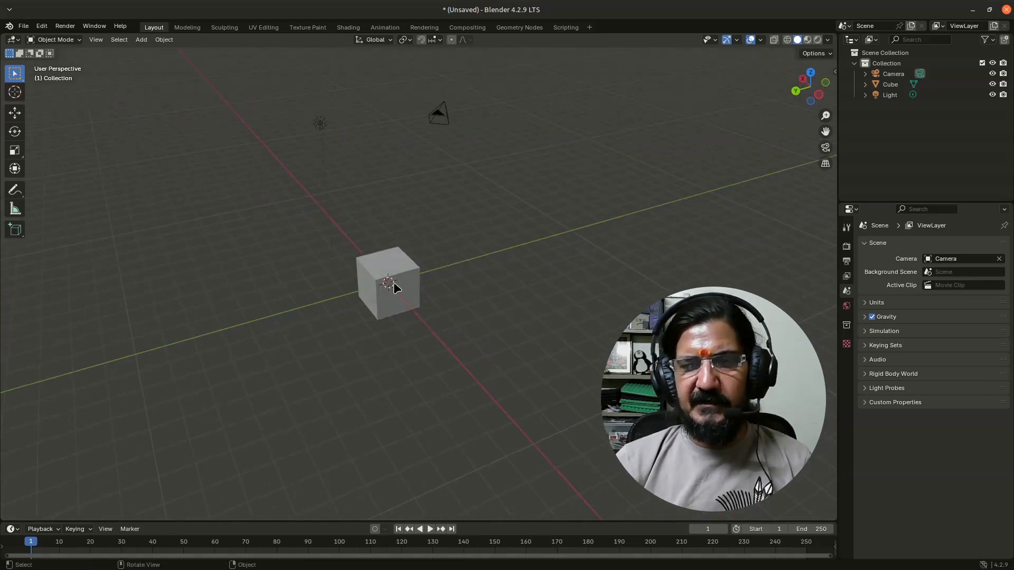
Stretch the cube along the global Y axis into a long bar, with a Y scale of about 14.43.
{"action": "left_click", "coordinate": [399, 283]}
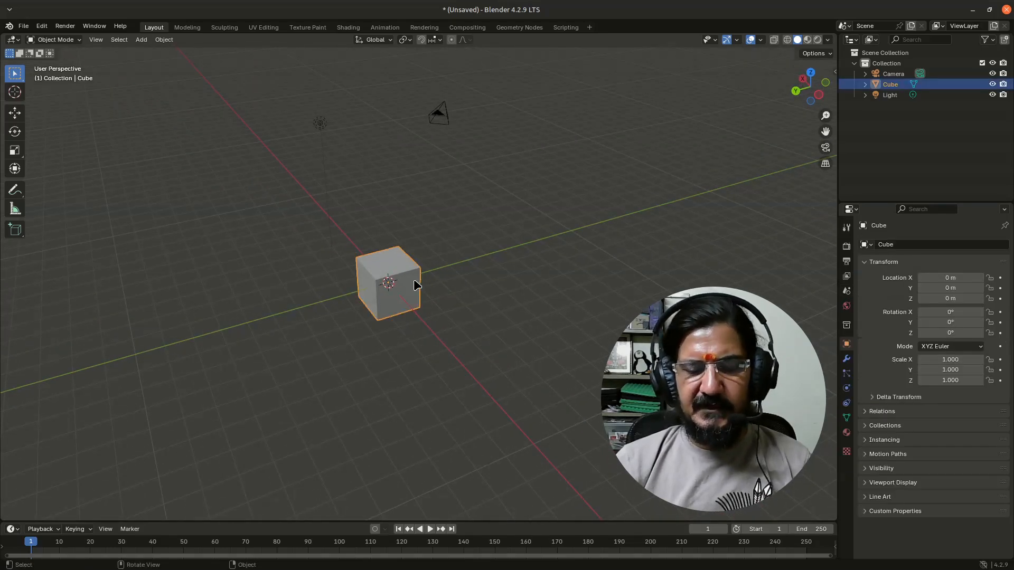
{"action": "key", "text": "s"}
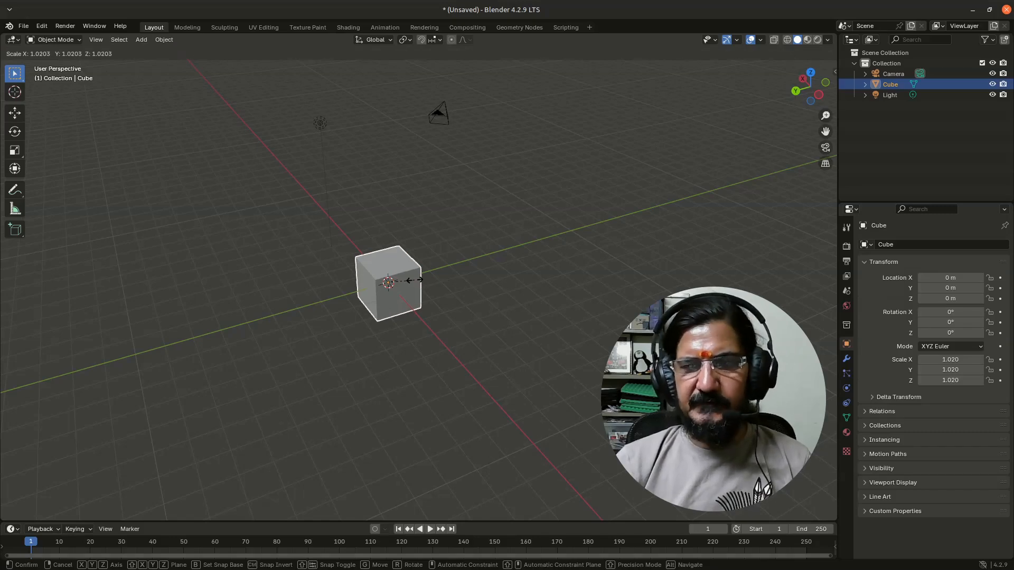
{"action": "key", "text": "y"}
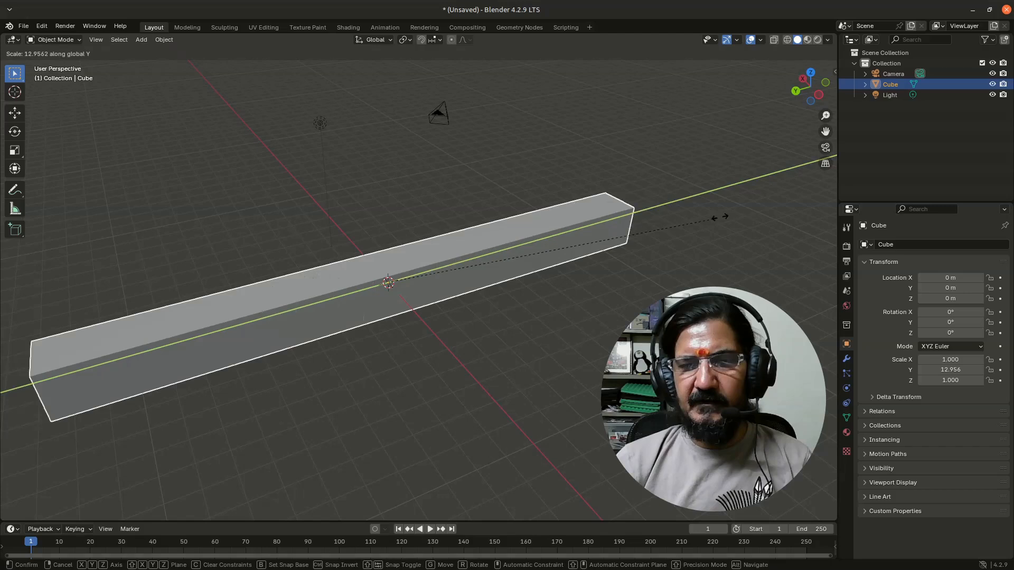
{"action": "left_click", "coordinate": [759, 226]}
Examine the long bar in perspective from its end and sides, comparing the apparent size of its near and far ends.
{"action": "scroll", "coordinate": [236, 373], "scroll_direction": "down", "scroll_amount": 3}
{"action": "middle_click_drag", "start_coordinate": [236, 373], "coordinate": [331, 350]}
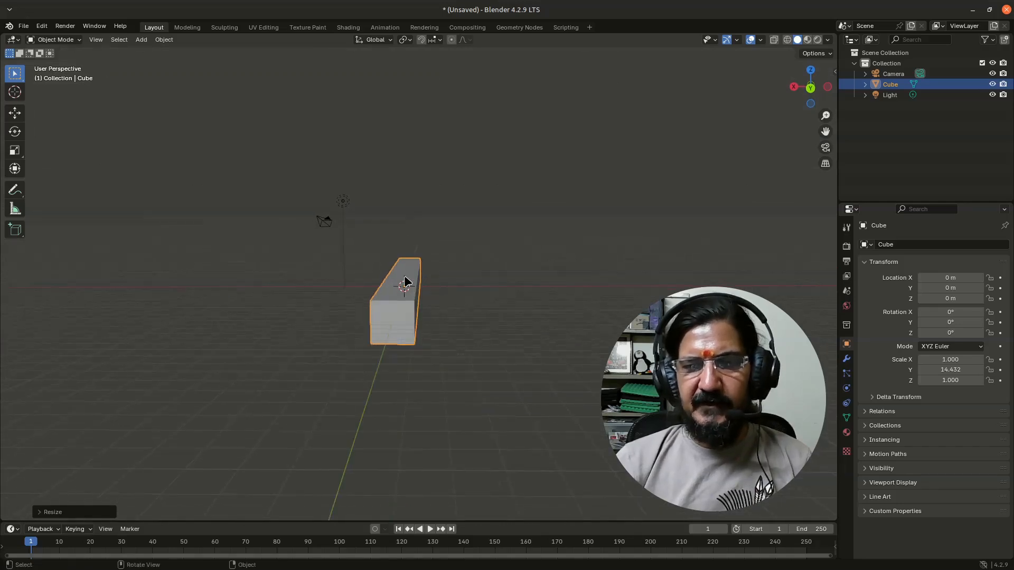
{"action": "middle_click_drag", "start_coordinate": [397, 319], "coordinate": [391, 294]}
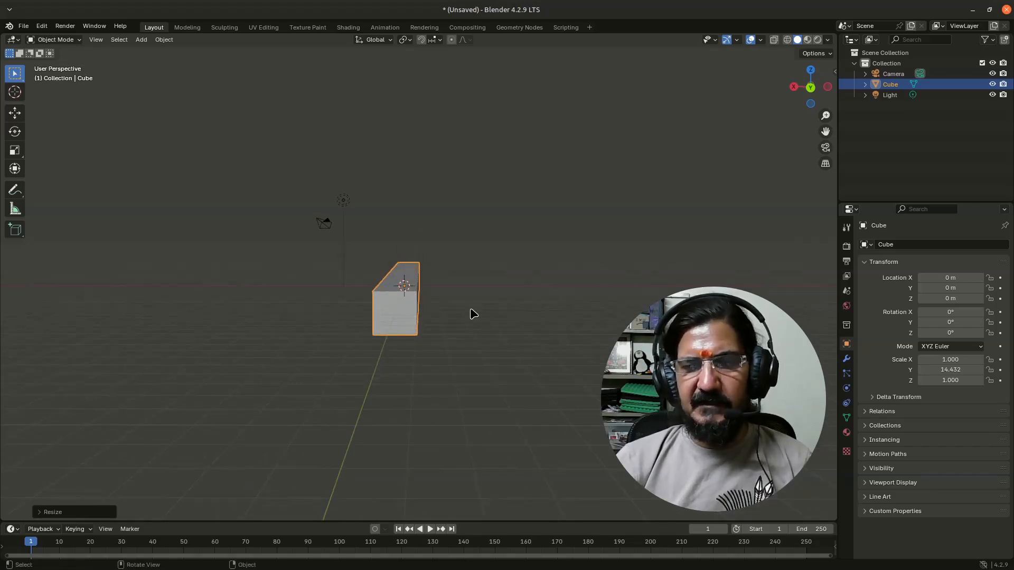
{"action": "middle_click_drag", "start_coordinate": [471, 313], "coordinate": [435, 325]}
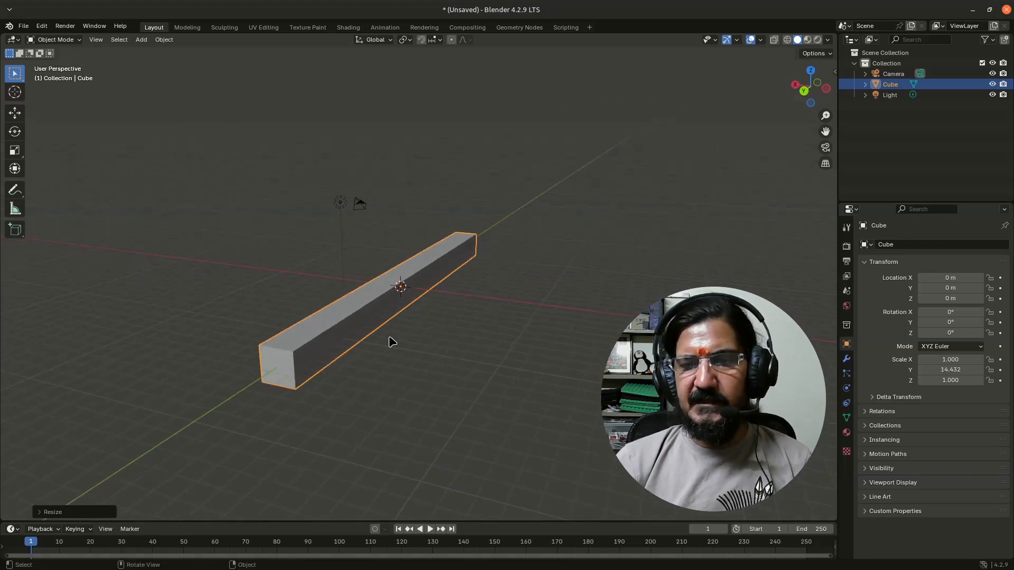
{"action": "middle_click_drag", "start_coordinate": [410, 396], "coordinate": [328, 346]}
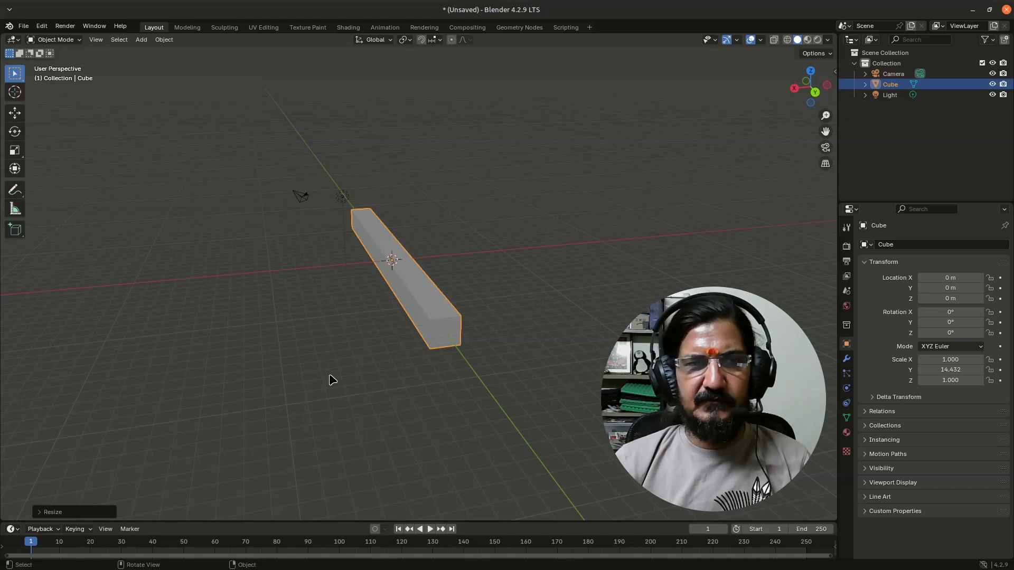
{"action": "scroll", "coordinate": [408, 314], "scroll_direction": "up", "scroll_amount": 2}
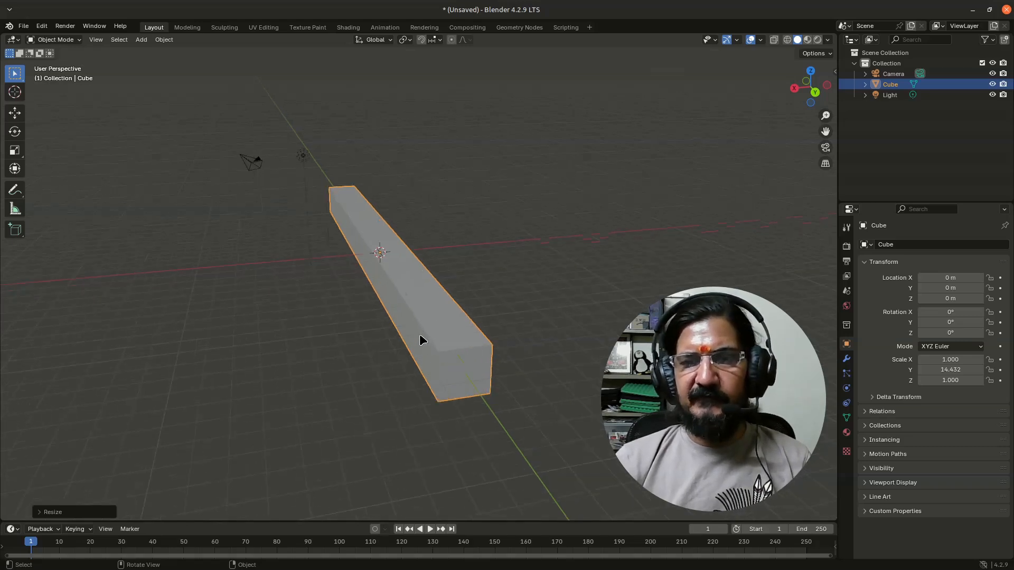
{"action": "middle_click_drag", "start_coordinate": [375, 339], "coordinate": [340, 324], "text": "shift"}
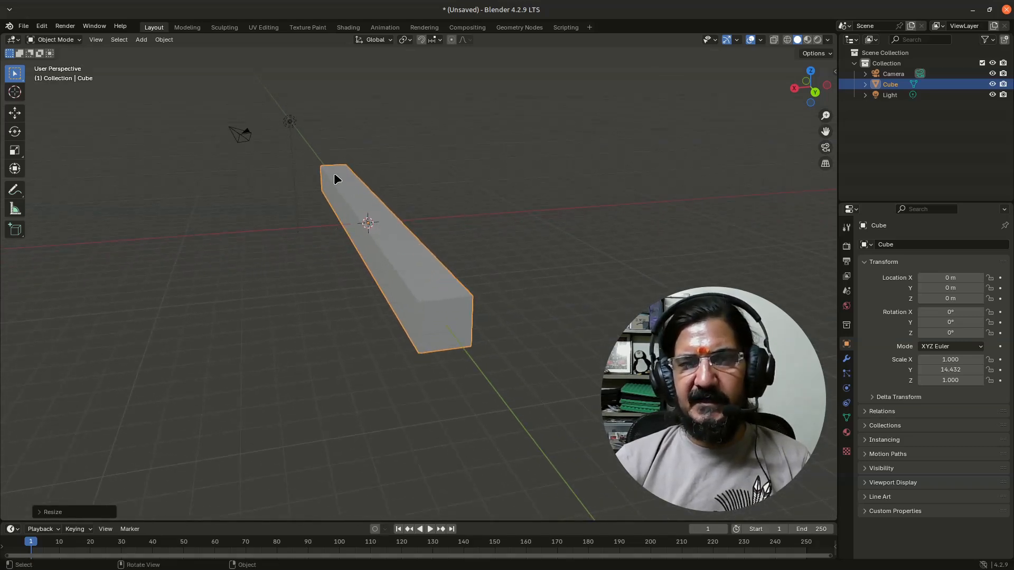
{"action": "mouse_move", "coordinate": [406, 339]}
{"action": "middle_mouse_down"}
{"action": "mouse_move", "coordinate": [376, 337]}
{"action": "mouse_move", "coordinate": [413, 351]}
{"action": "middle_mouse_up"}
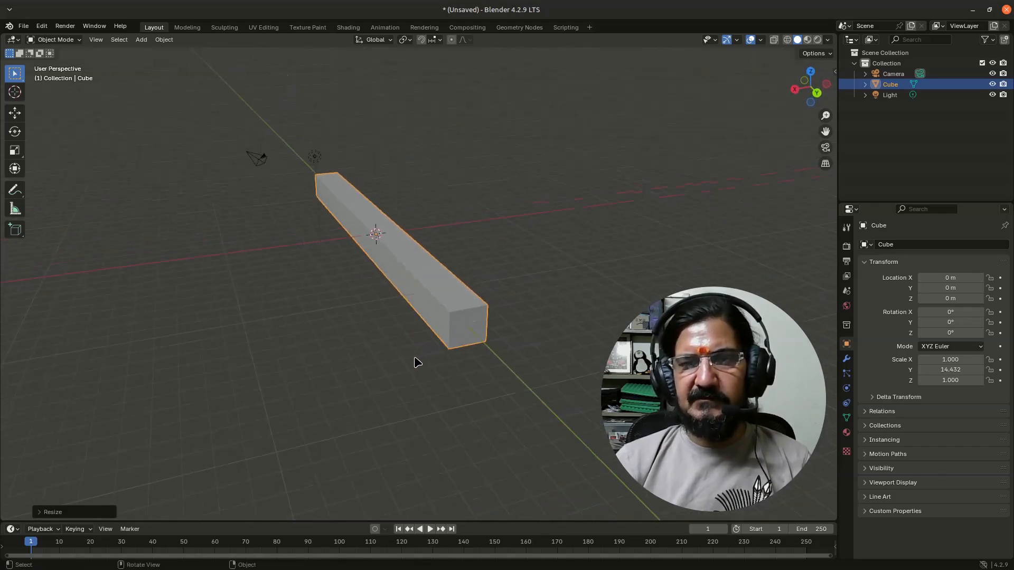
{"action": "scroll", "coordinate": [417, 362], "scroll_direction": "up", "scroll_amount": 1}
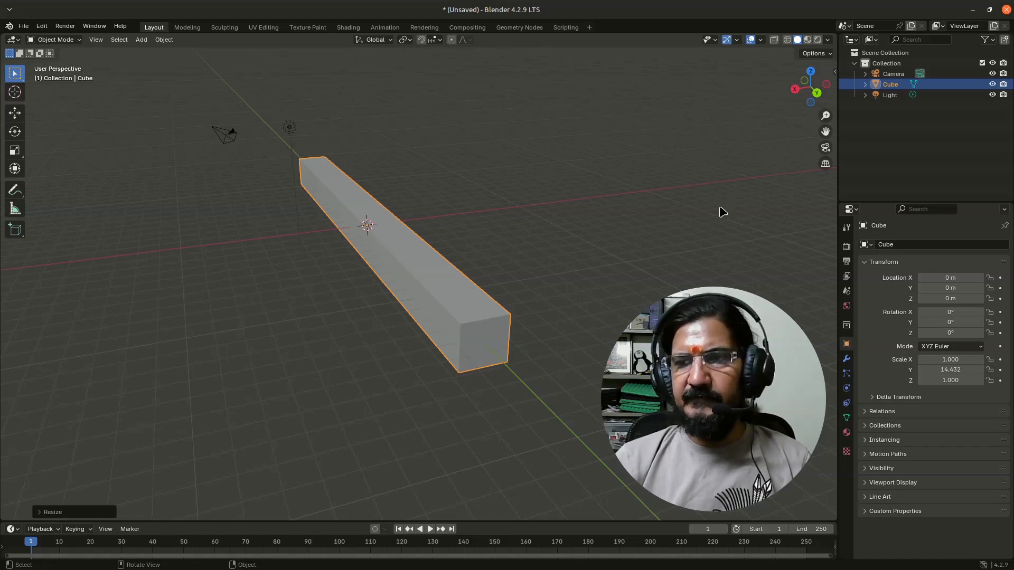
Switch the viewport to orthographic projection to compare the bar's shape, deselect the bar, and return to perspective projection.
{"action": "left_click", "coordinate": [825, 163]}
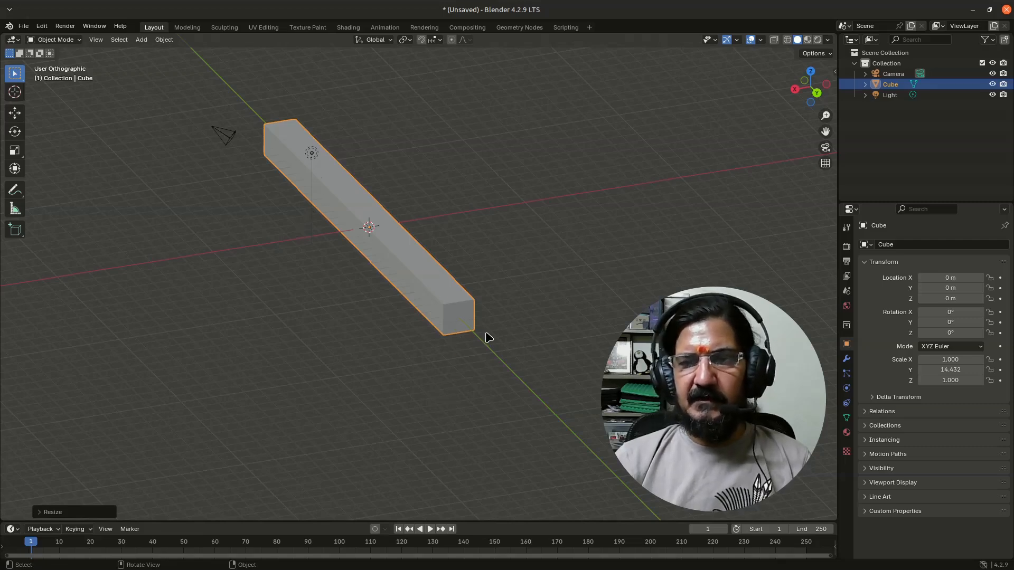
{"action": "left_click", "coordinate": [290, 319]}
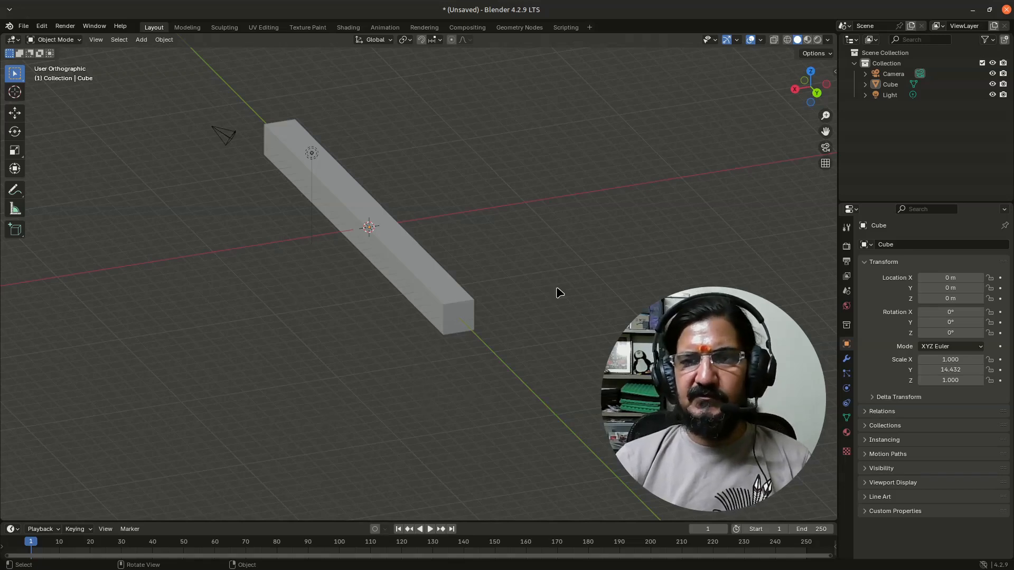
{"action": "left_click", "coordinate": [825, 163]}
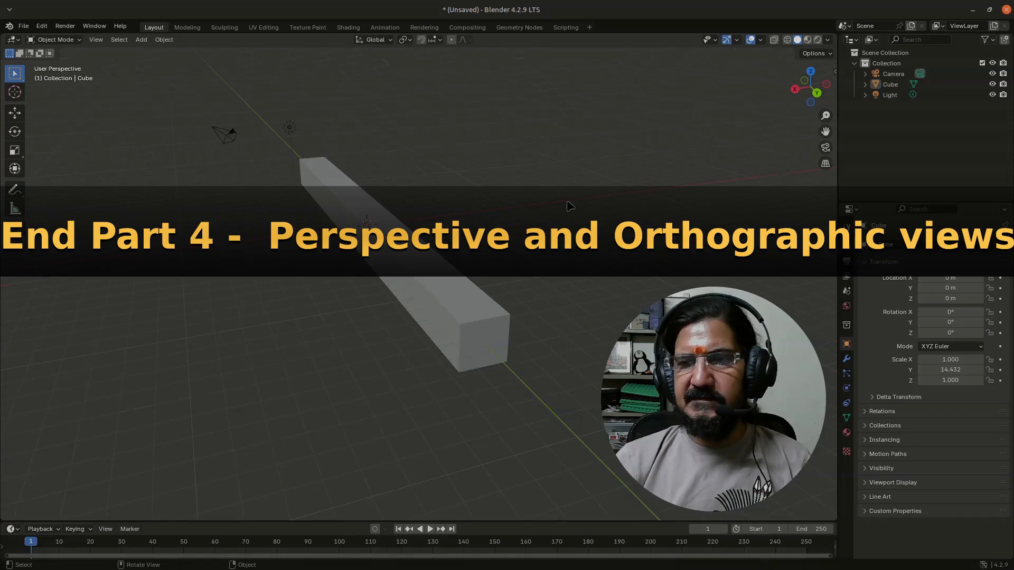